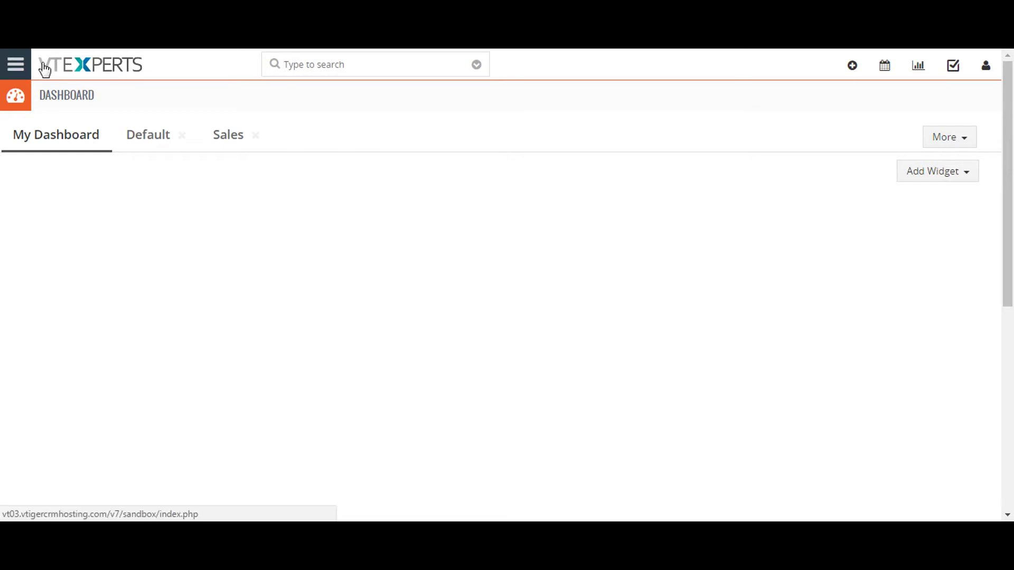
Step: Navigate from the main menu to Settings > Automation > Workflows
left_click(16, 65)
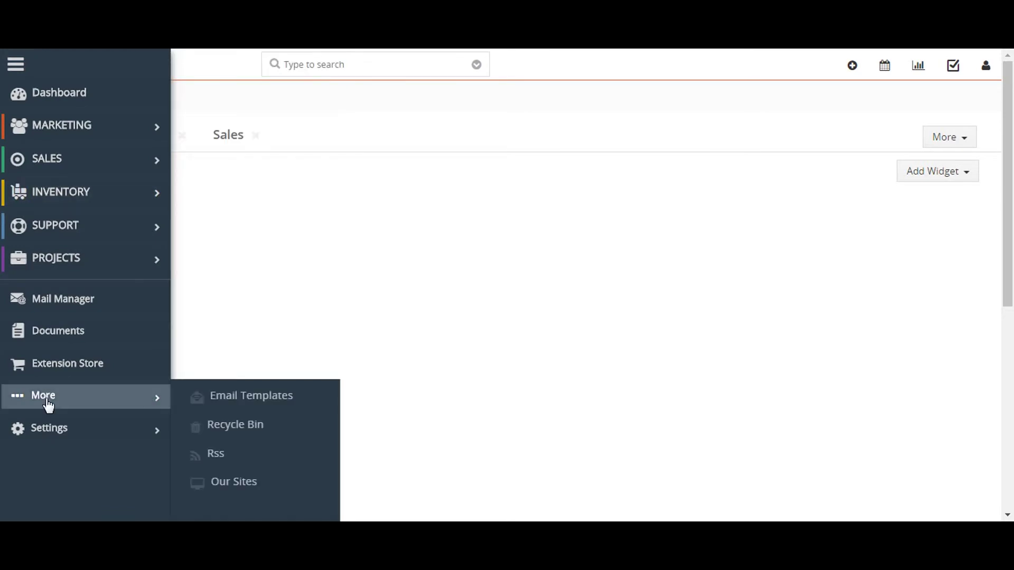
left_click(47, 428)
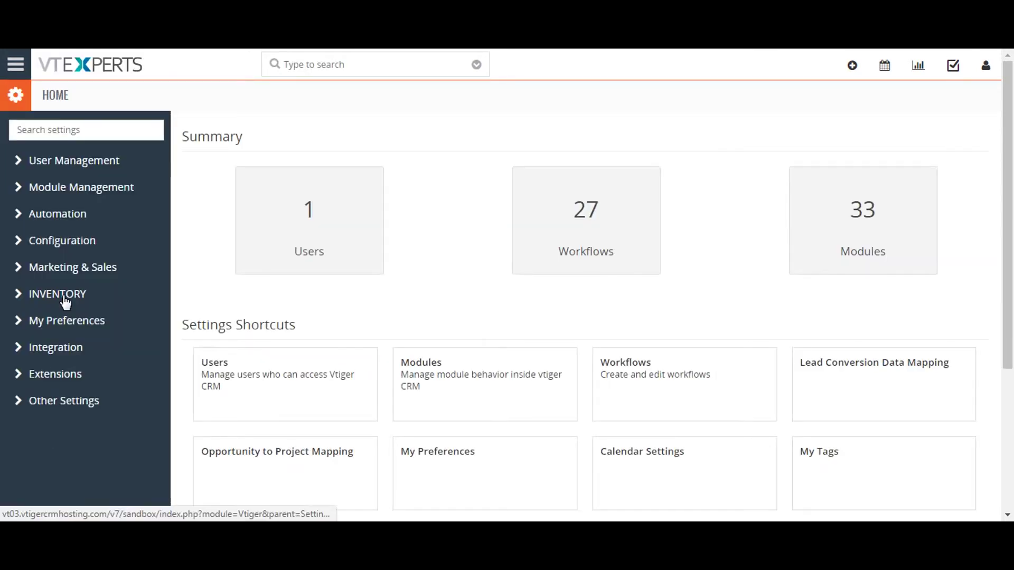
left_click(81, 213)
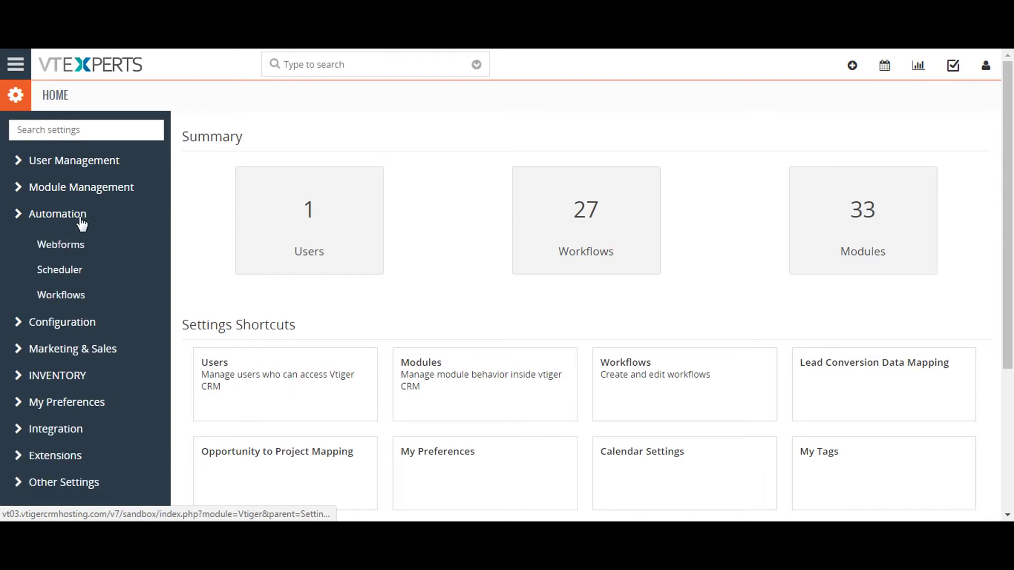
left_click(77, 296)
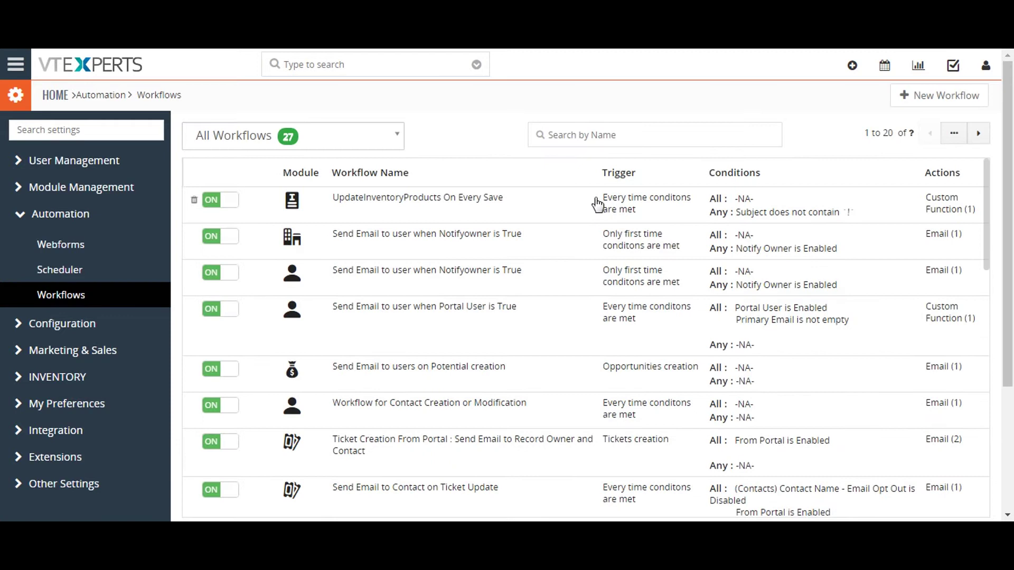
Step: Start a new workflow named 'Birthday wishes' with description 'Send birthday'
left_click(951, 99)
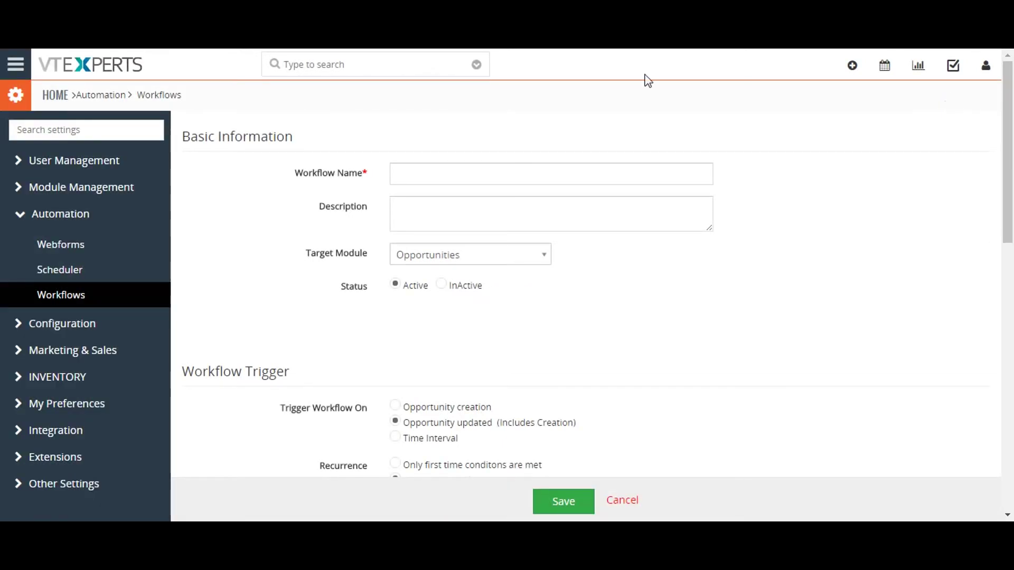
left_click(573, 175)
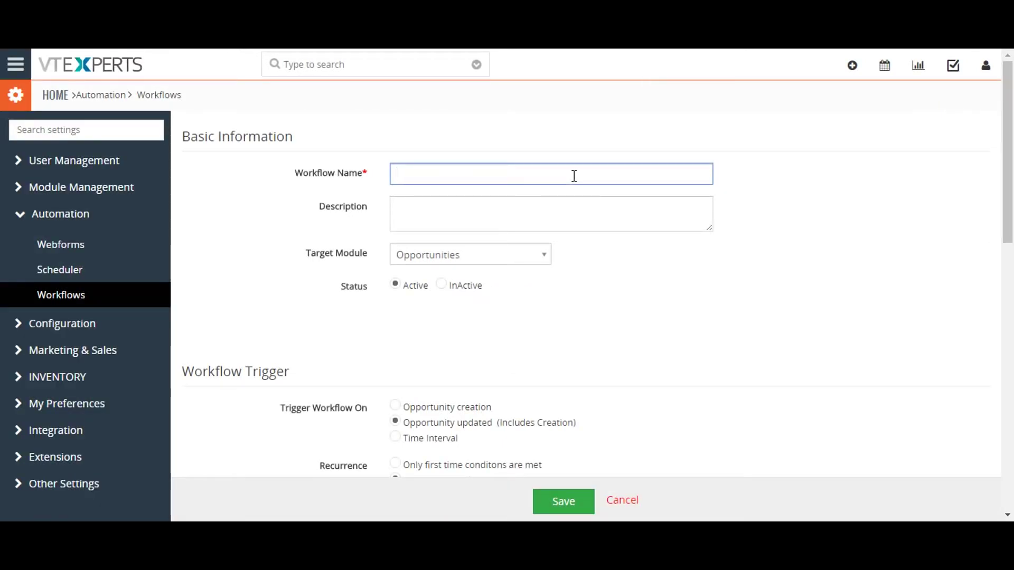
type("Birthday")
type(" wishes")
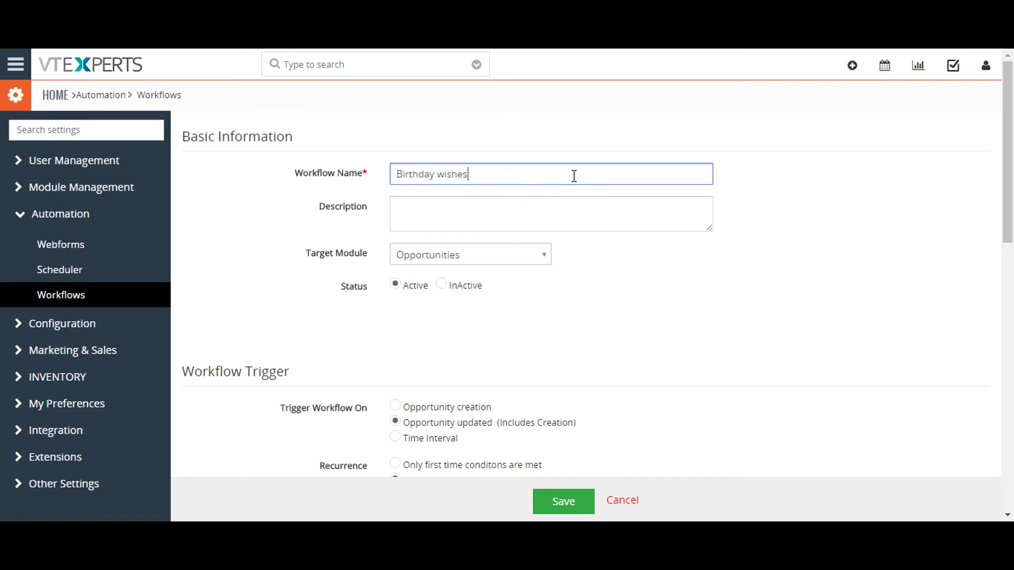
left_click(528, 220)
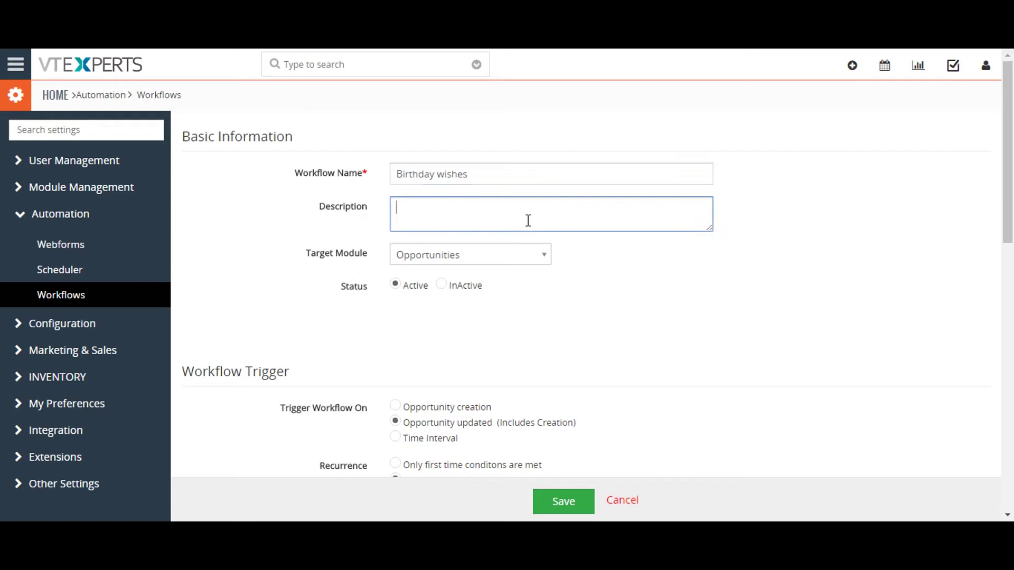
type("Send birt")
type("hday")
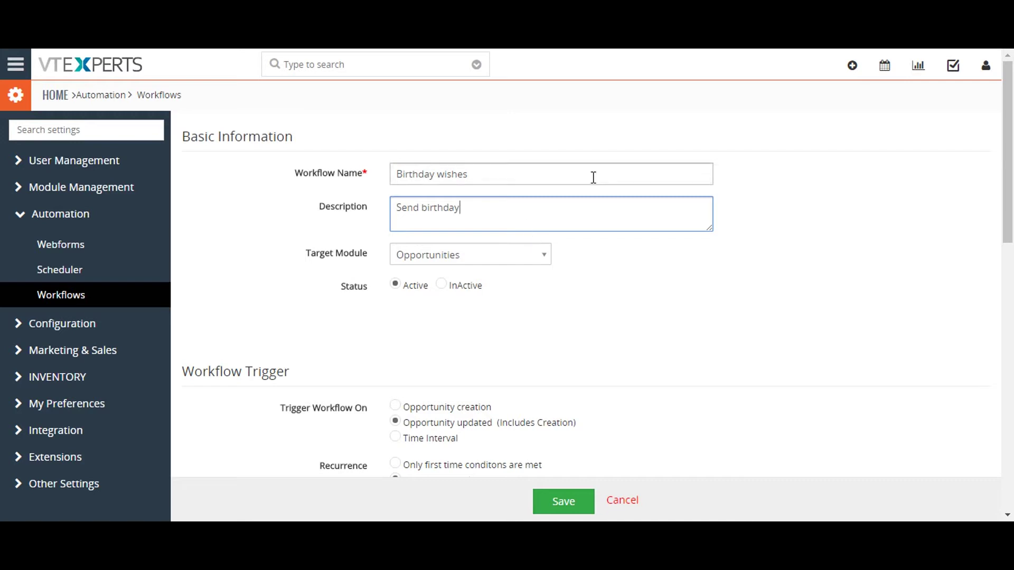
Step: Target the Contacts module and trigger the workflow on contact creation
left_click(542, 255)
left_click(470, 317)
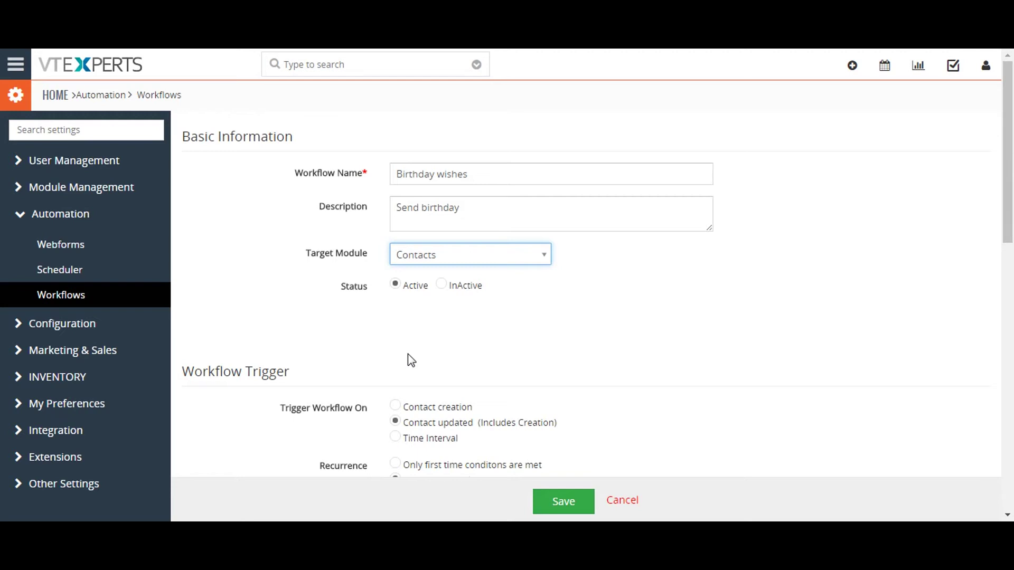
left_click(395, 407)
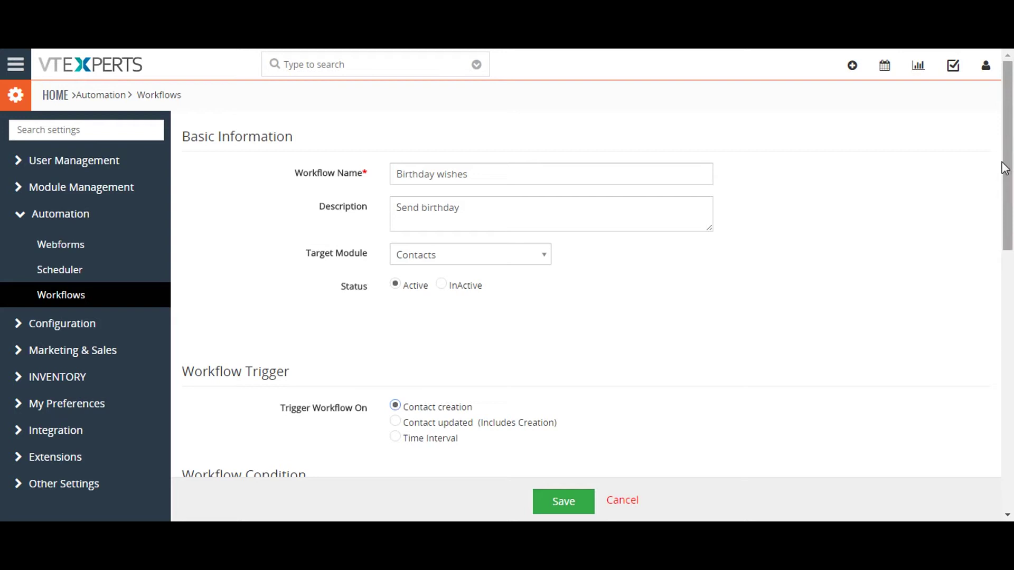
left_click_drag(1008, 163, 1009, 240)
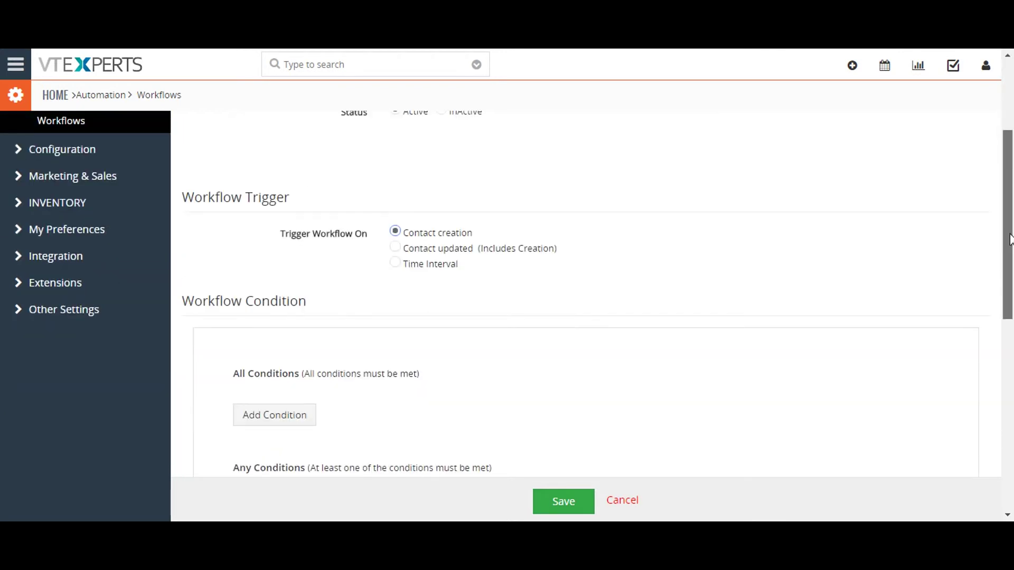
Step: Add an all-conditions rule requiring Primary Email is not empty
left_click(274, 411)
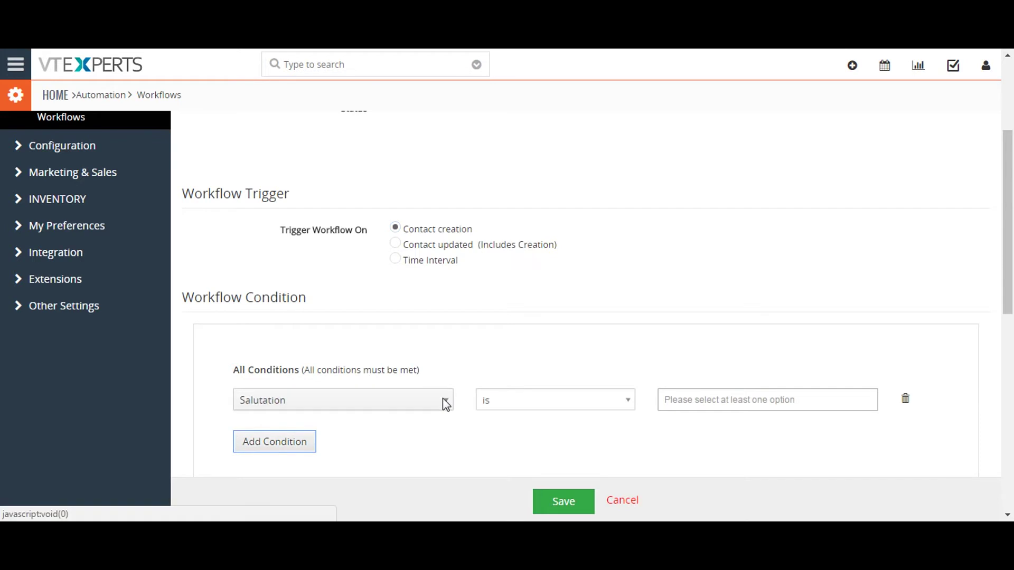
left_click(445, 401)
type("p")
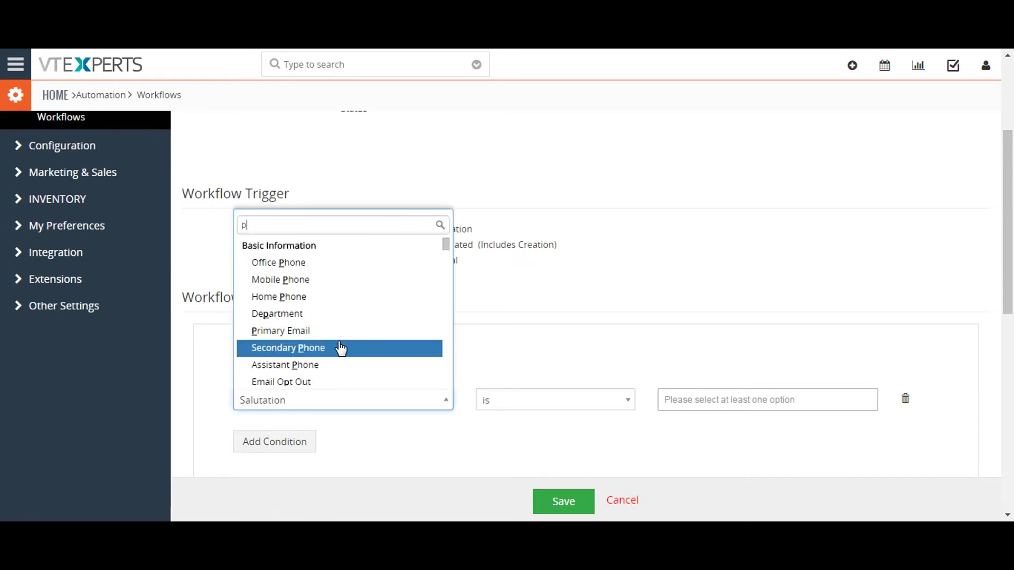
left_click(340, 331)
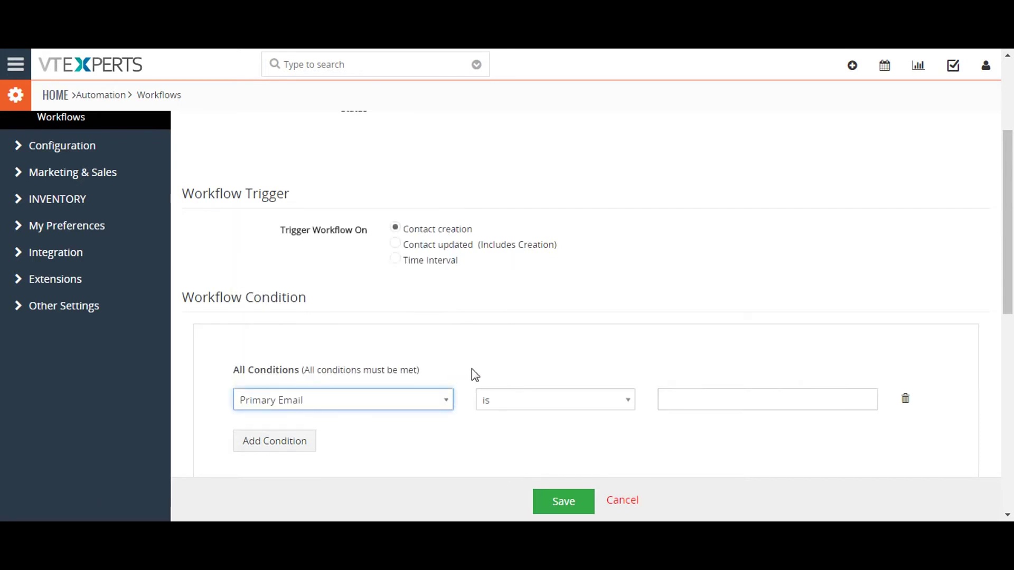
left_click(628, 402)
left_click(511, 380)
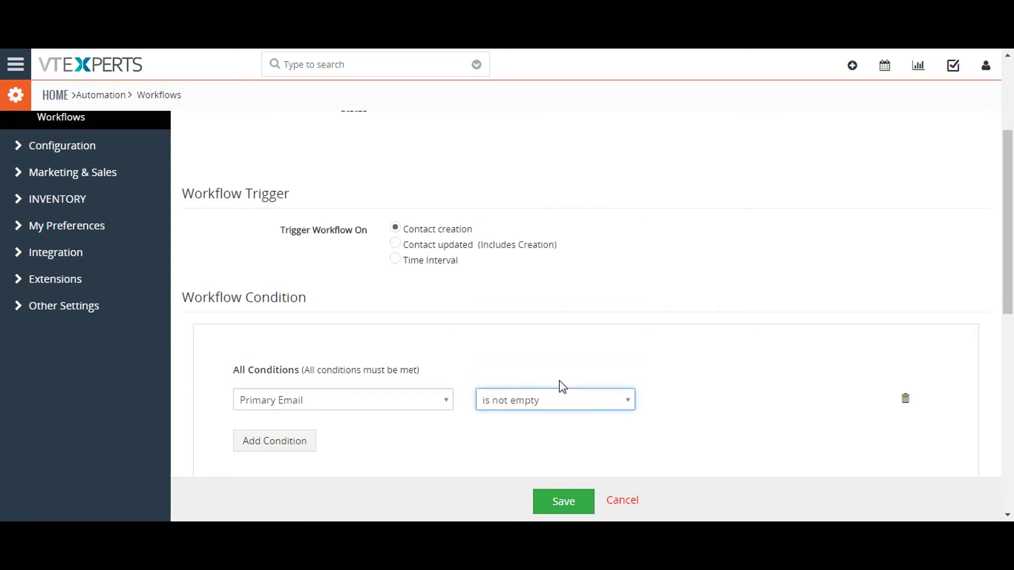
Step: Add a second condition requiring Date of Birth is today
left_click(308, 441)
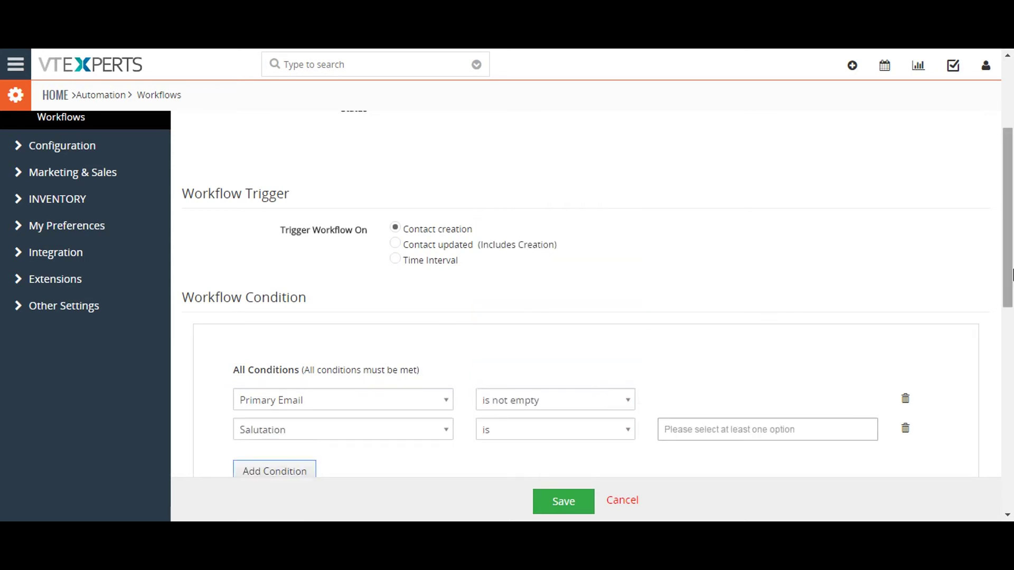
scroll(595, 379, "down", 1)
scroll(594, 317, "down", 1)
scroll(594, 317, "down", 2)
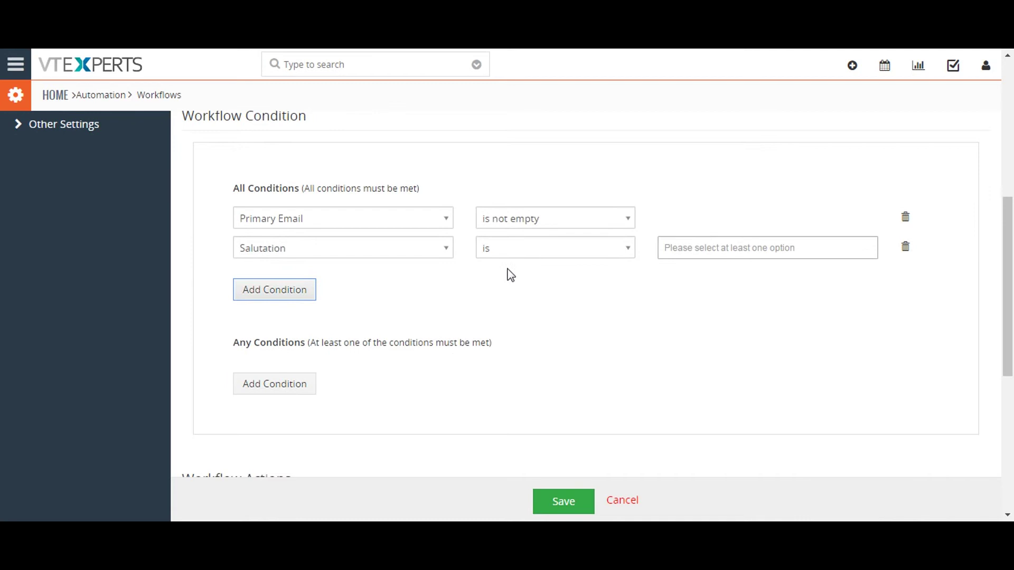
left_click(446, 249)
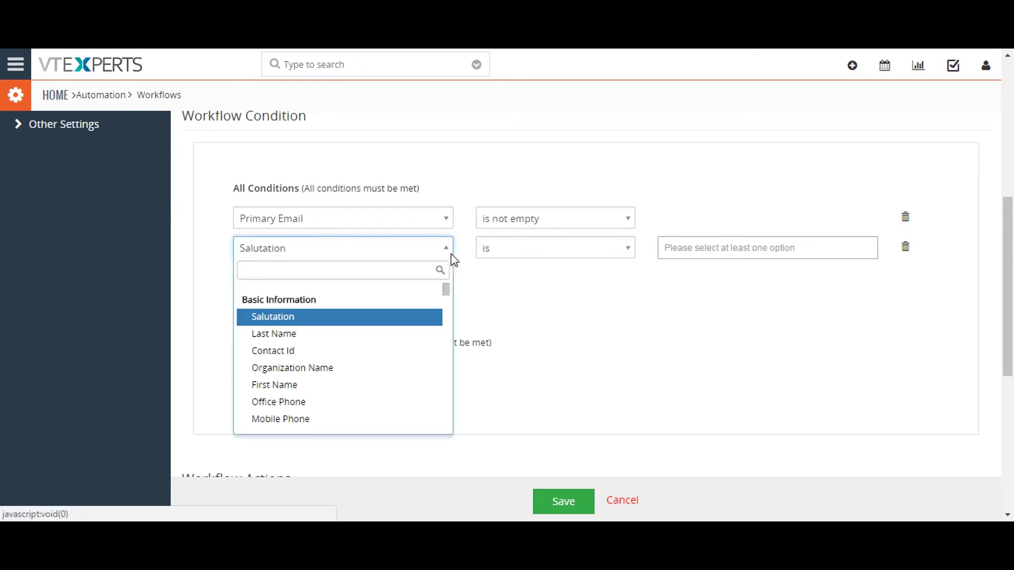
type("d")
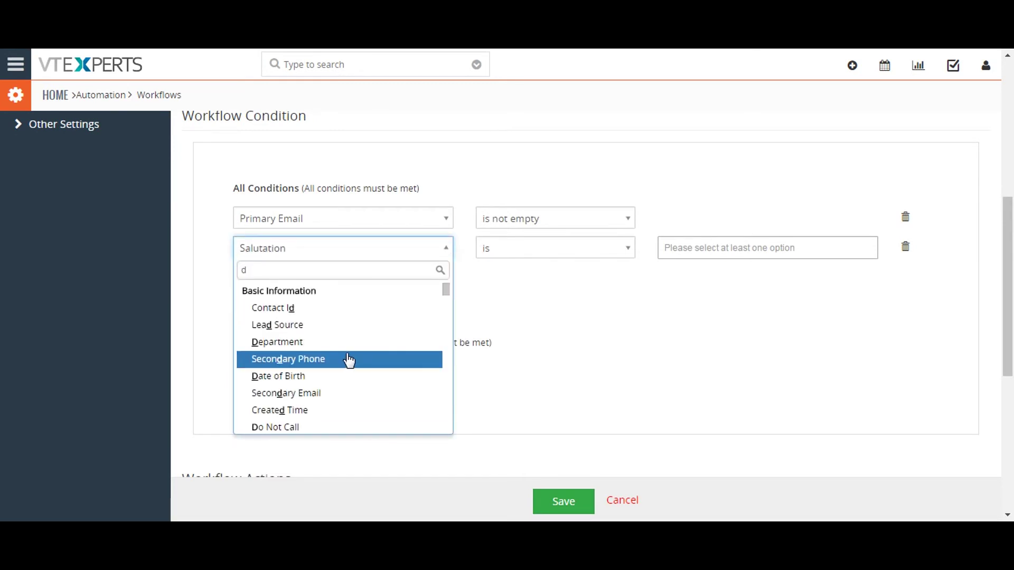
left_click(349, 375)
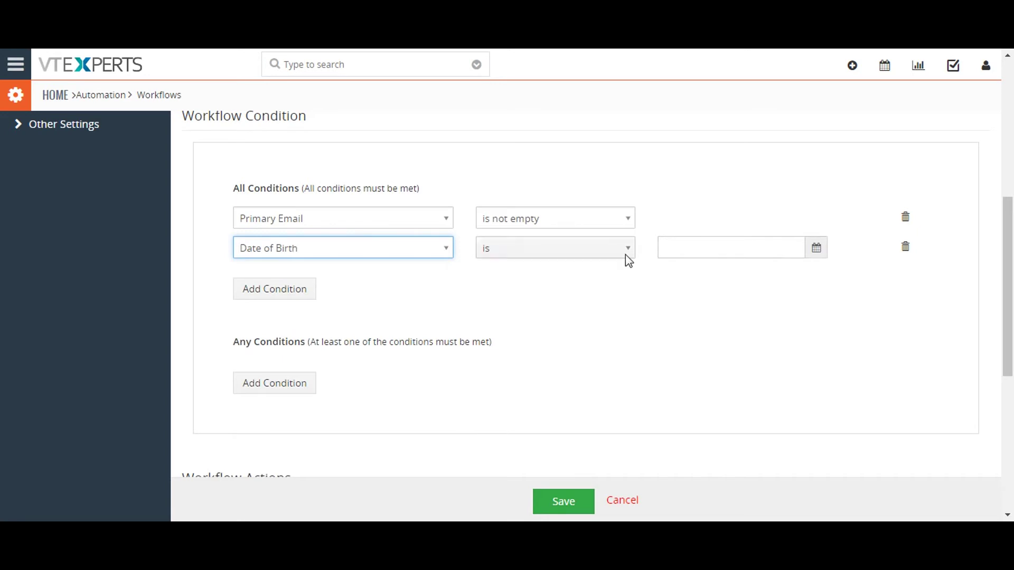
left_click(625, 251)
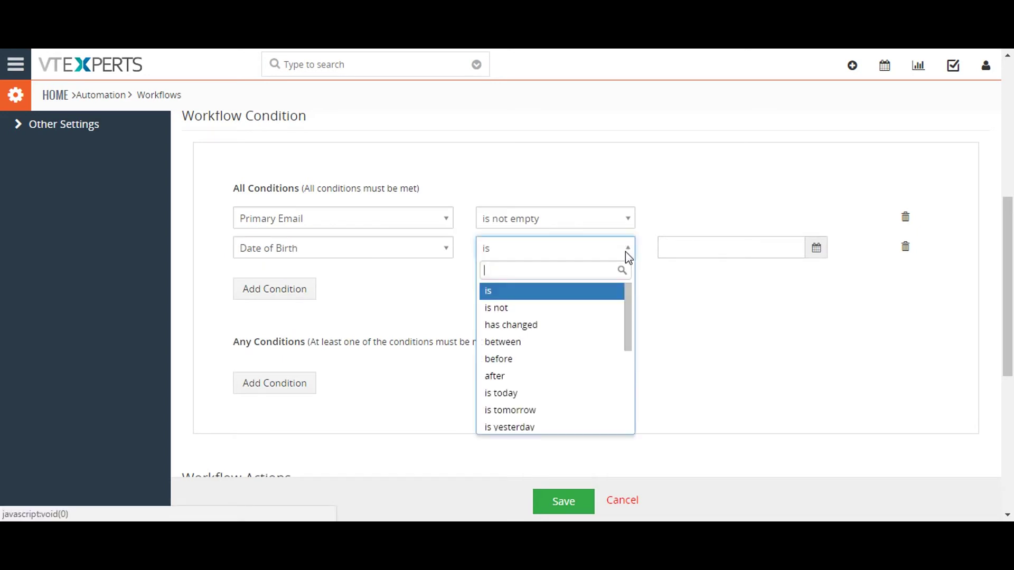
left_click(553, 395)
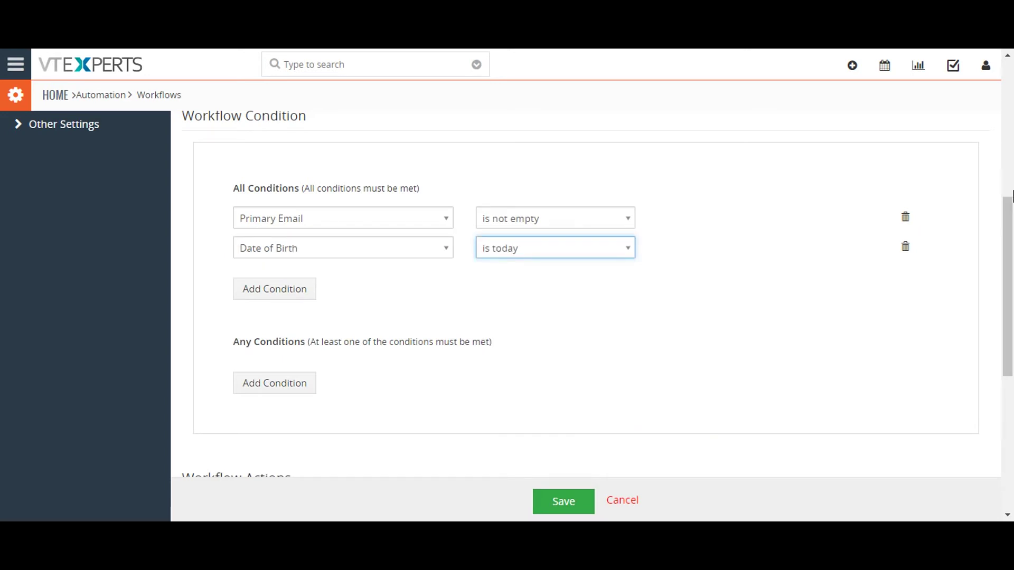
left_click_drag(1007, 196, 1006, 311)
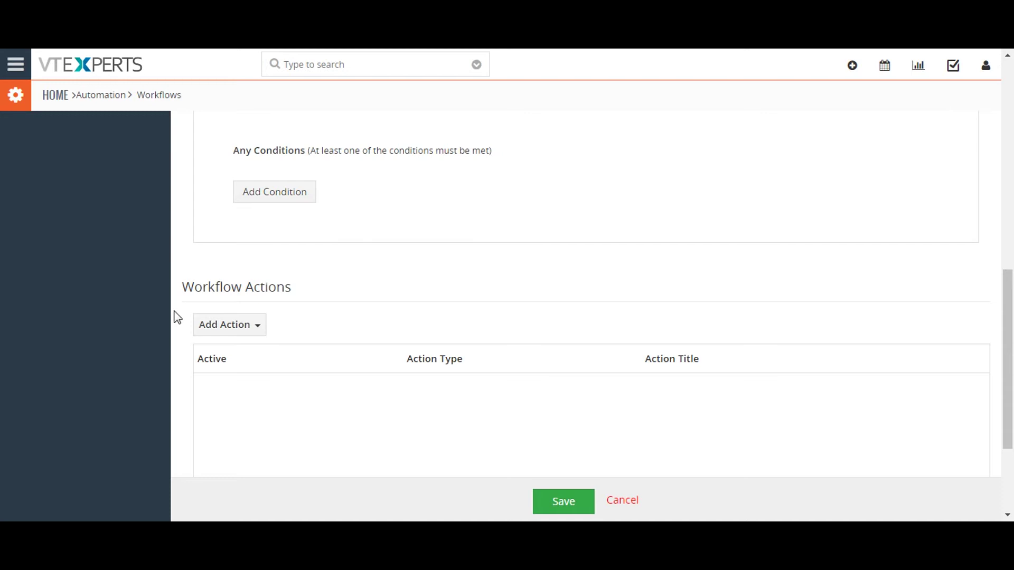
Step: Add a Send Mail action titled 'birthday wishes'
left_click(245, 325)
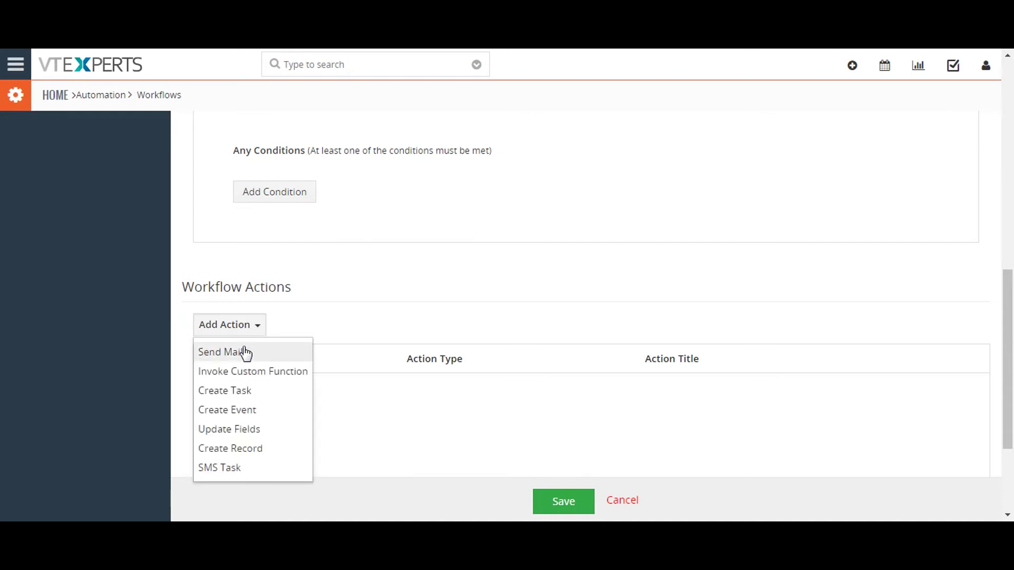
left_click(229, 352)
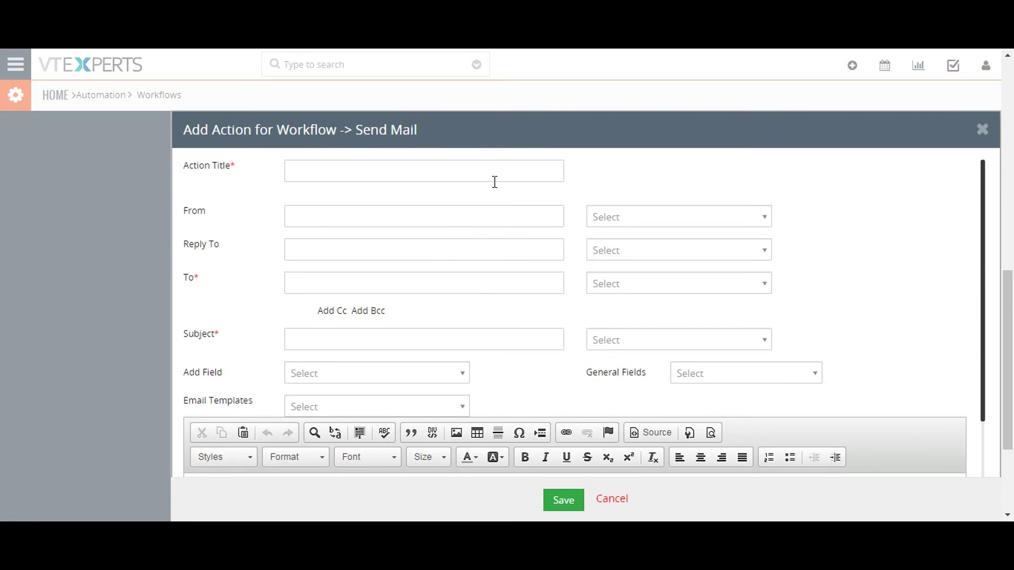
left_click(425, 172)
type("birthday wis")
type("he")
type("s")
Step: Set From to Helpdesk Support Email-Id, Reply To Secondary Email, To Primary Email
left_click(761, 215)
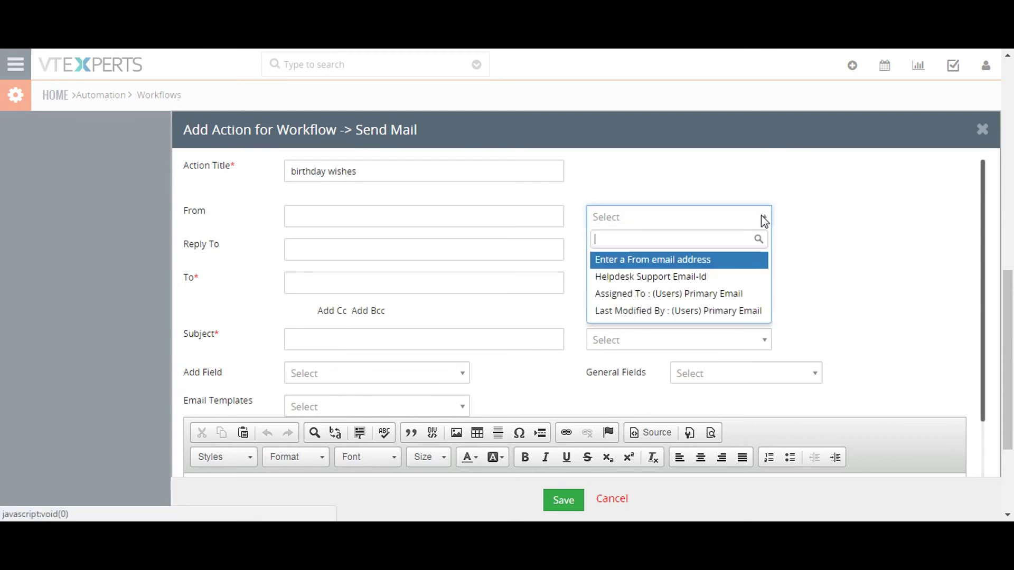
left_click(705, 273)
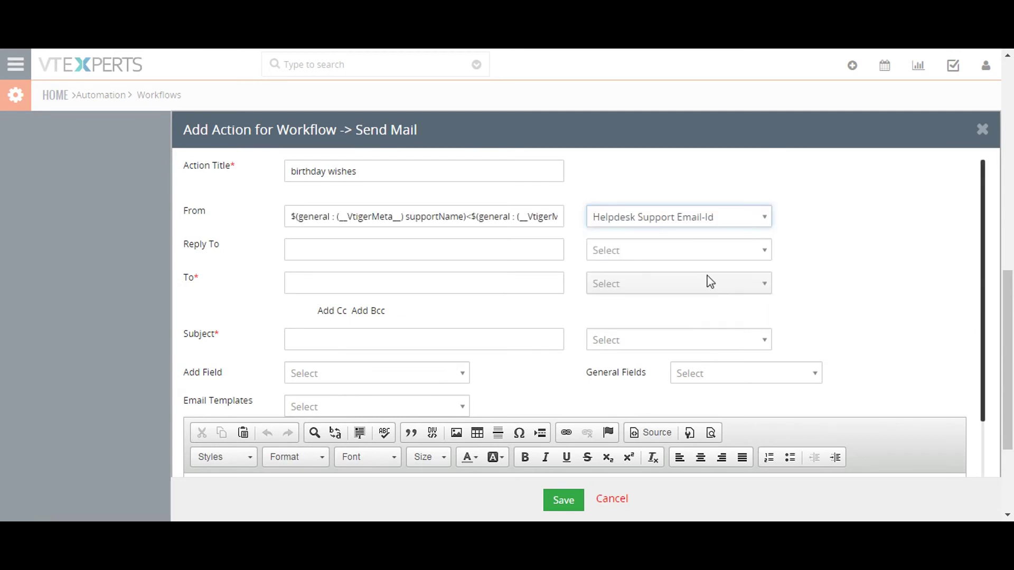
left_click(763, 251)
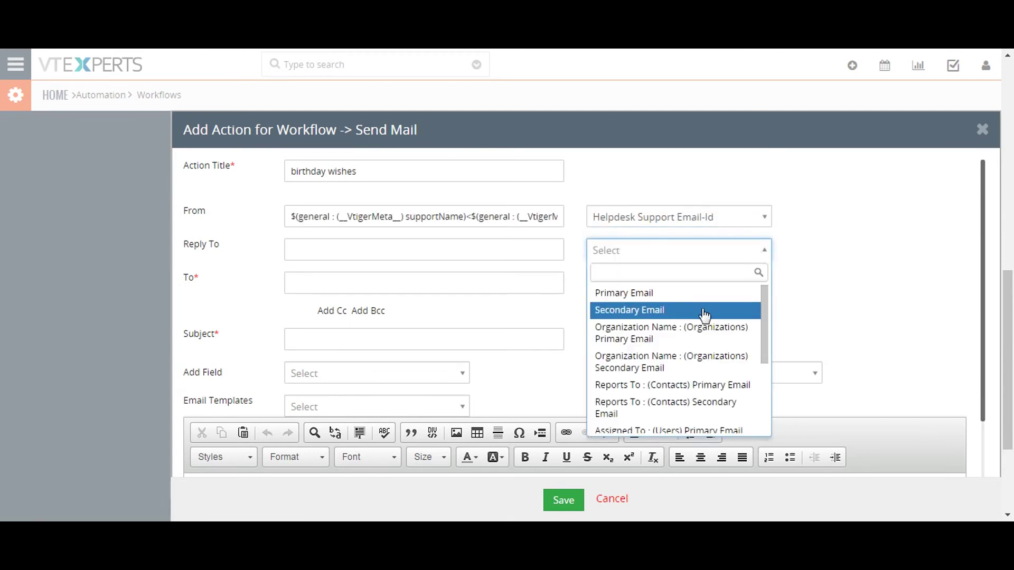
left_click(703, 309)
left_click(764, 283)
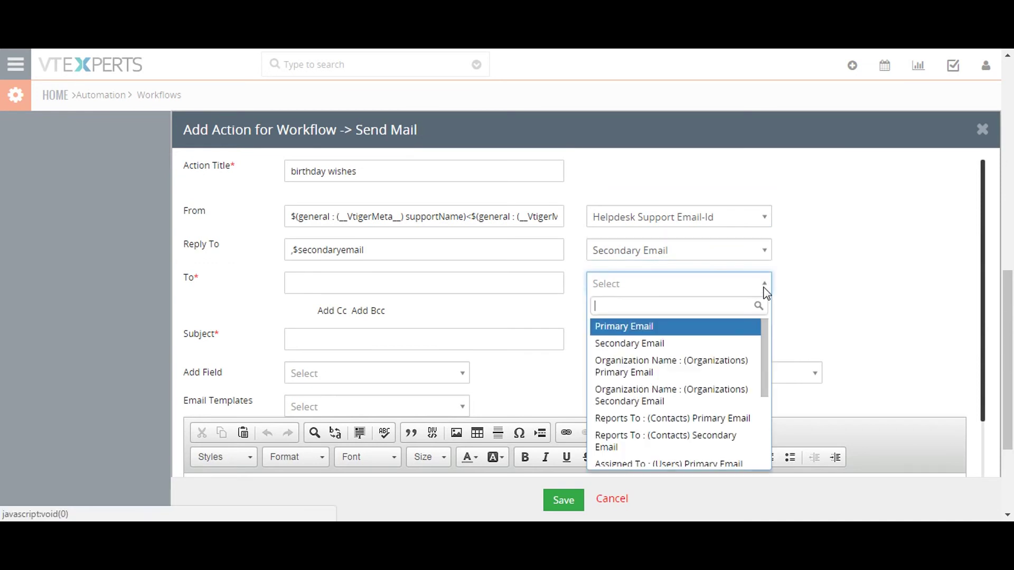
left_click(699, 330)
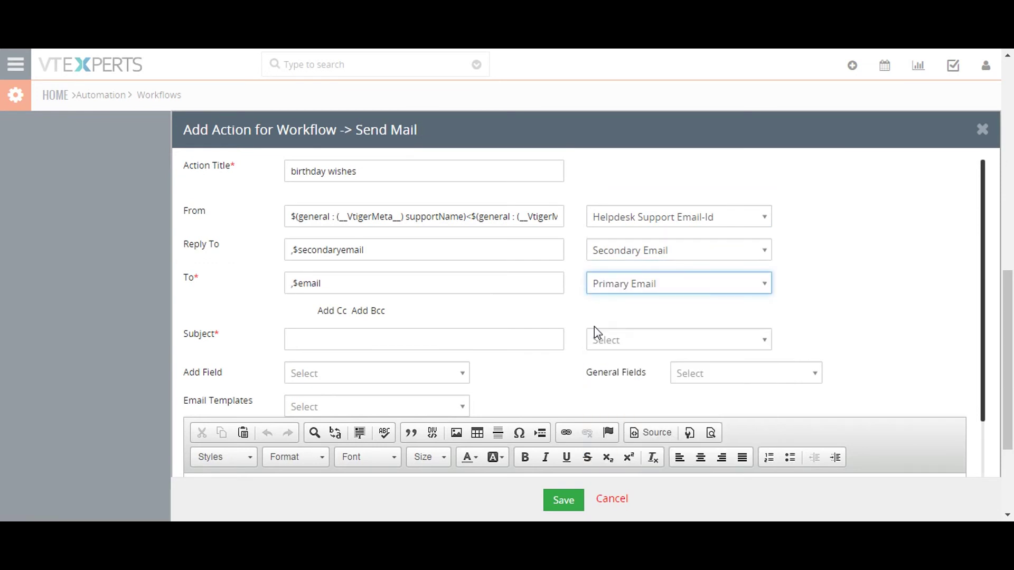
Step: Set subject 'Happy birthday' plus First Name and use the Thanks Note template
left_click(421, 341)
type("Ha")
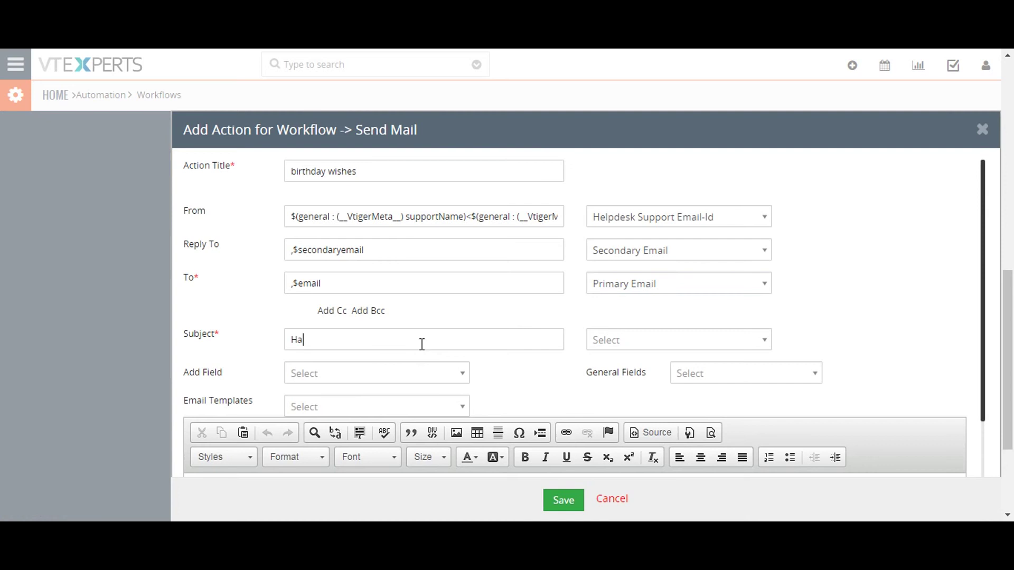
type("ppy birt")
type("hday")
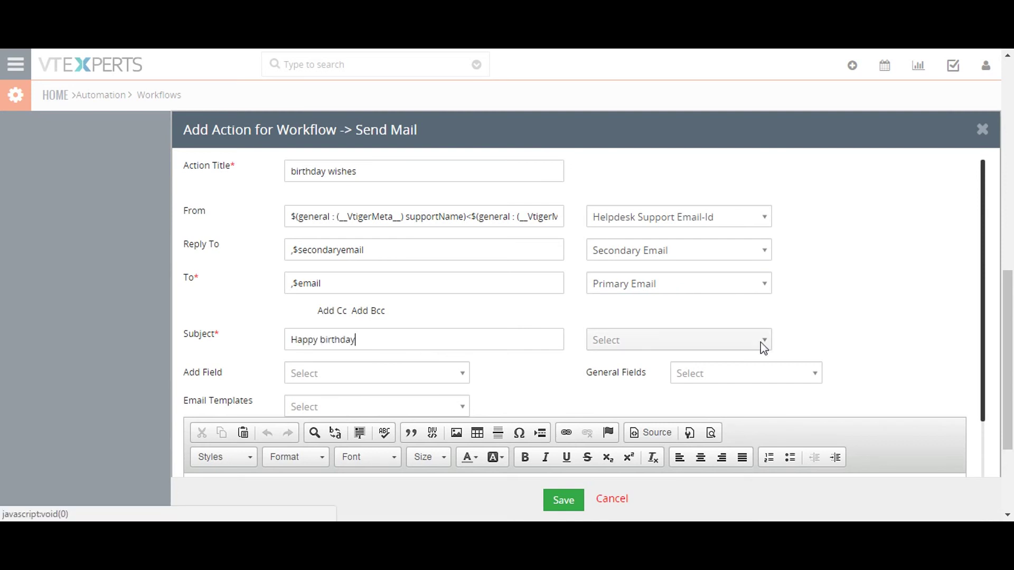
left_click(763, 341)
type("f")
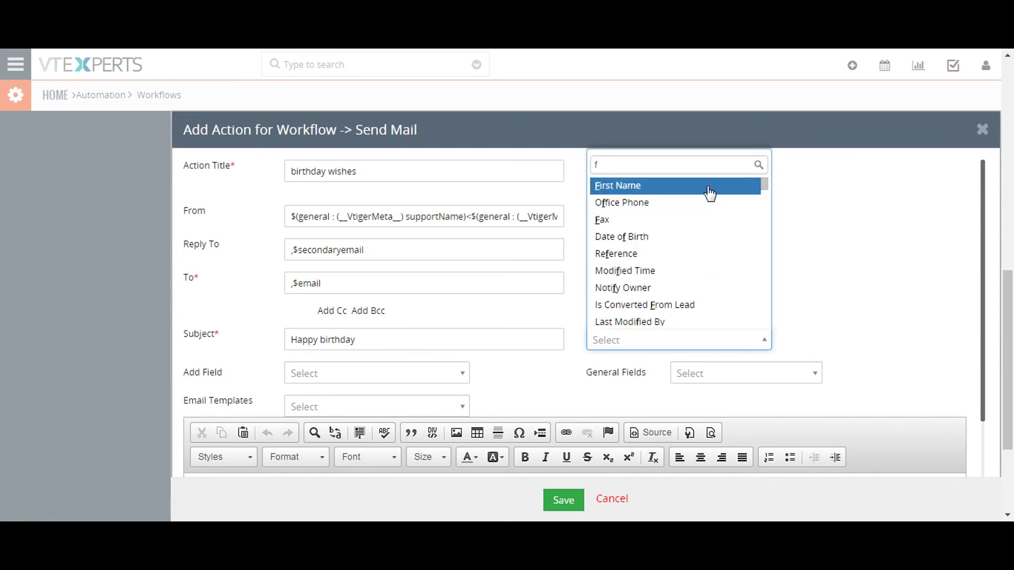
left_click(708, 186)
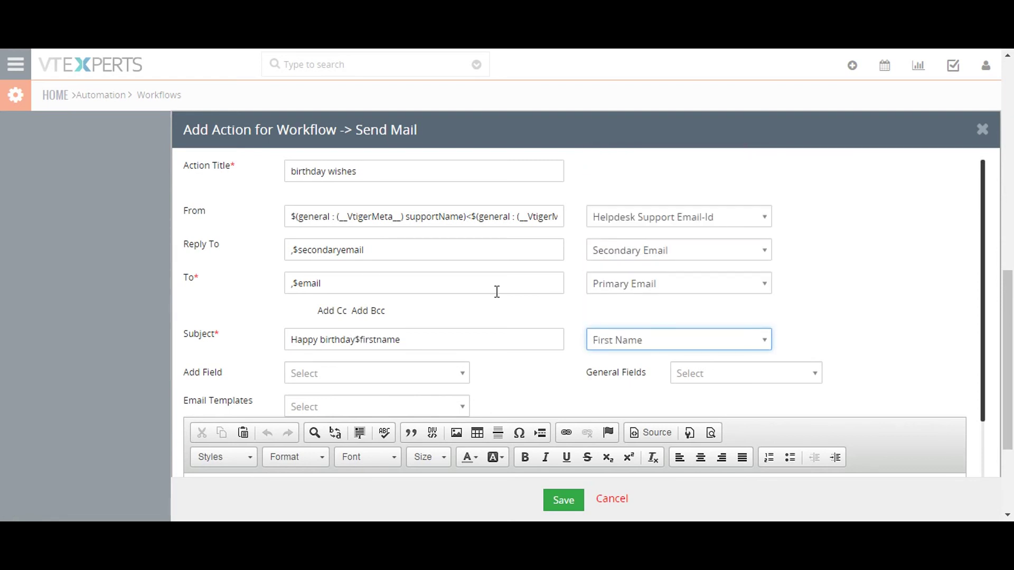
left_click(460, 407)
scroll(357, 365, "down", 1)
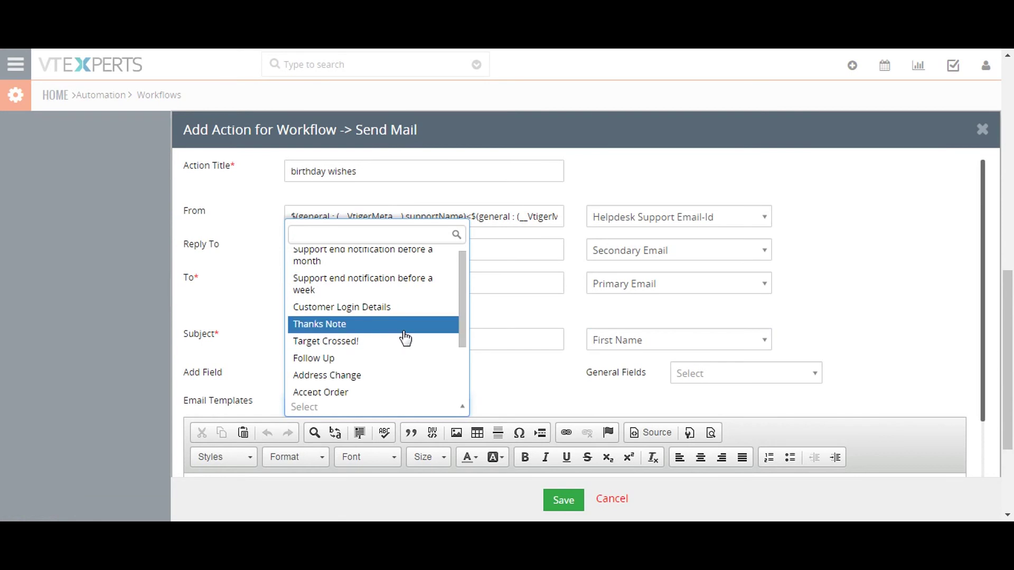
left_click(372, 324)
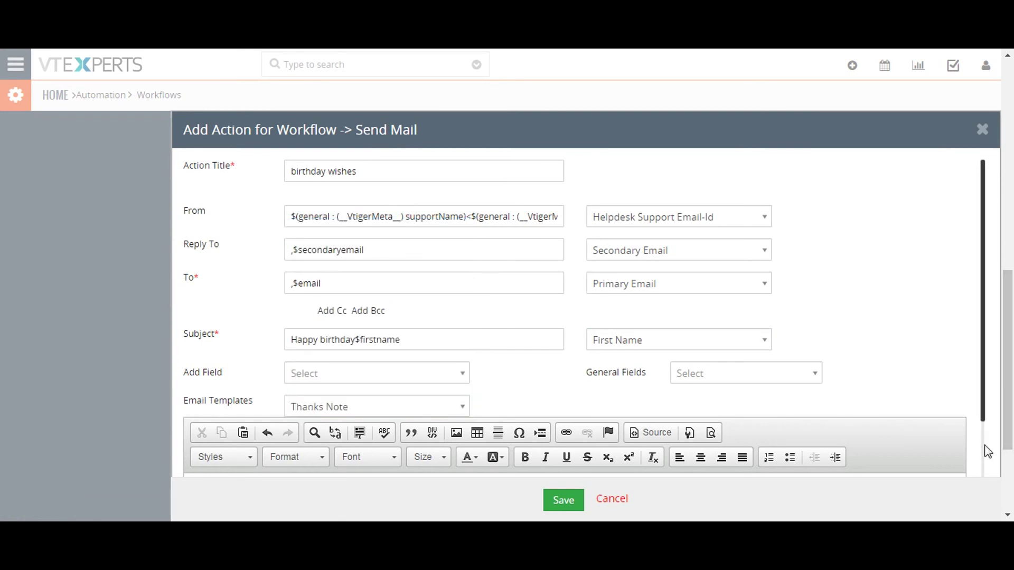
left_click_drag(987, 423, 987, 500)
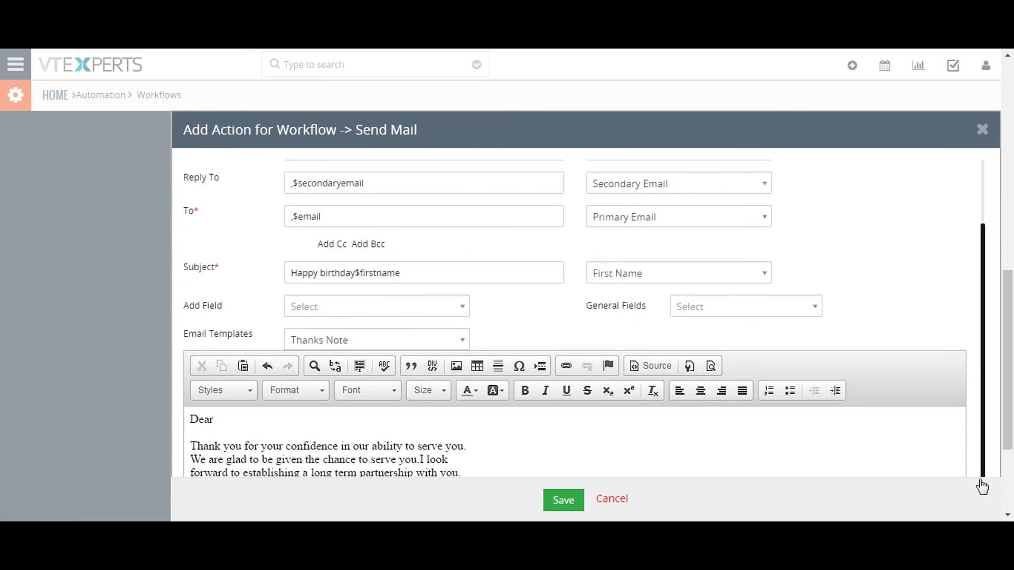
scroll(984, 495, "down", 1)
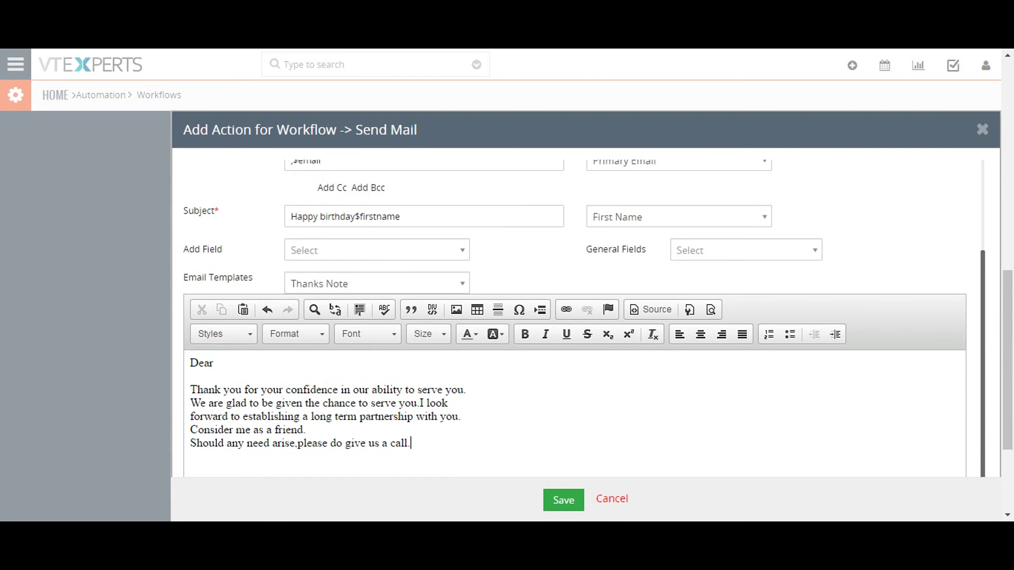
Step: Save the Send Mail action and then save the whole workflow
left_click(563, 500)
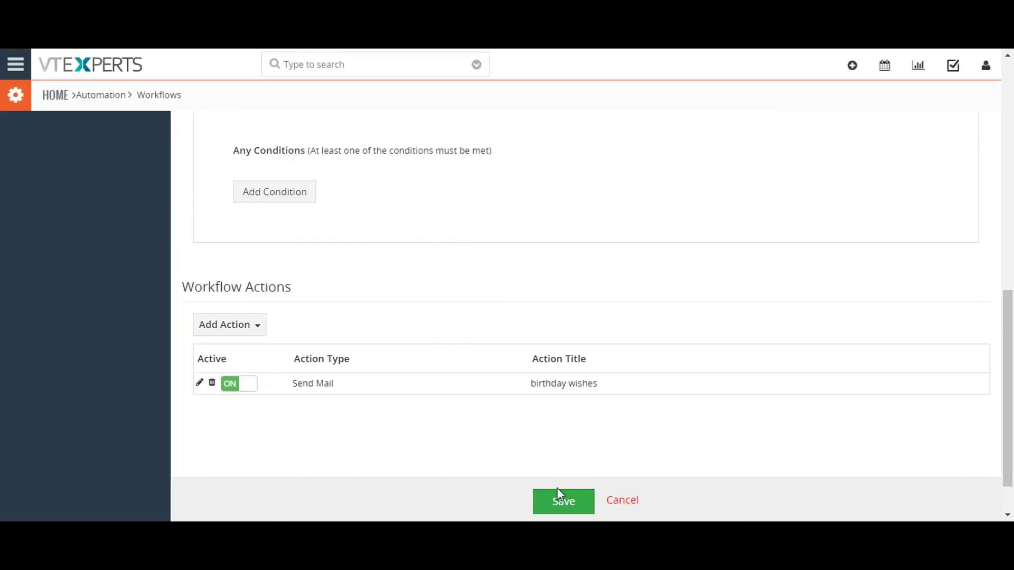
left_click(563, 503)
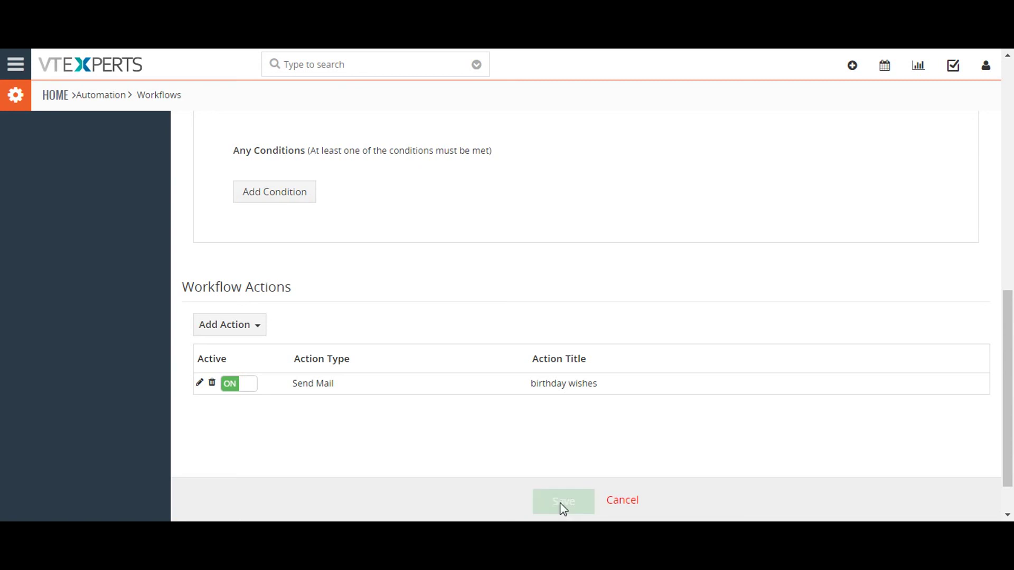